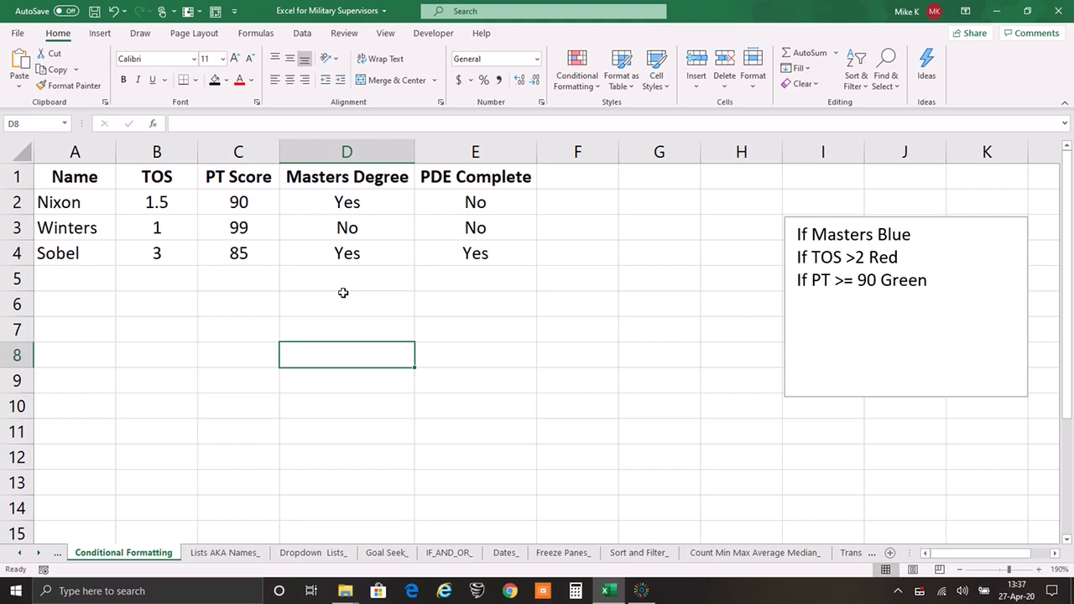
pyautogui.click(625, 246)
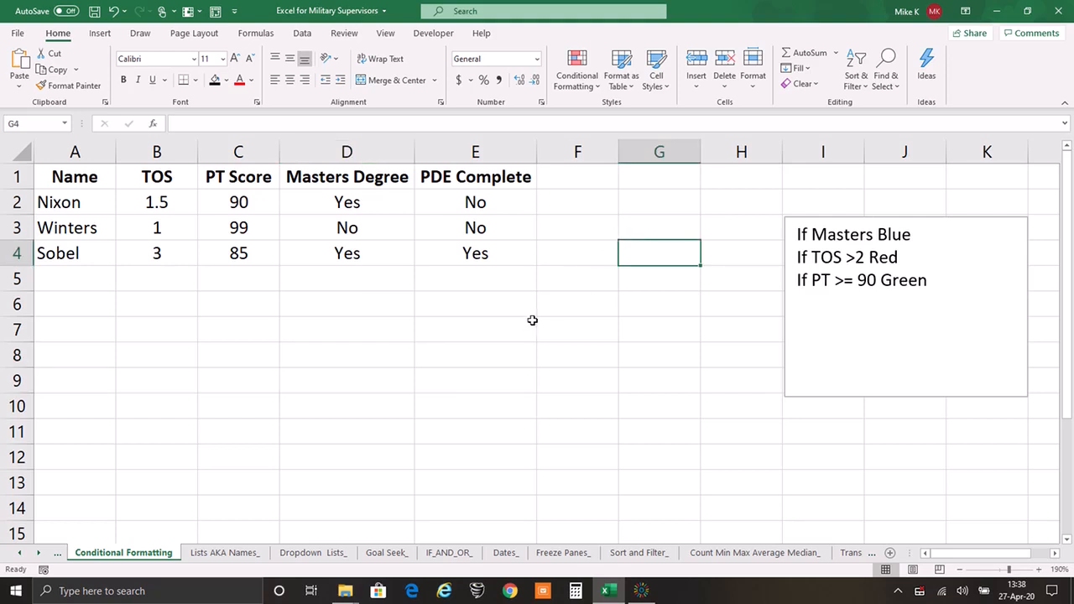
pyautogui.click(65, 38)
pyautogui.moveTo(371, 204); pyautogui.dragTo(384, 250)
pyautogui.click(672, 218)
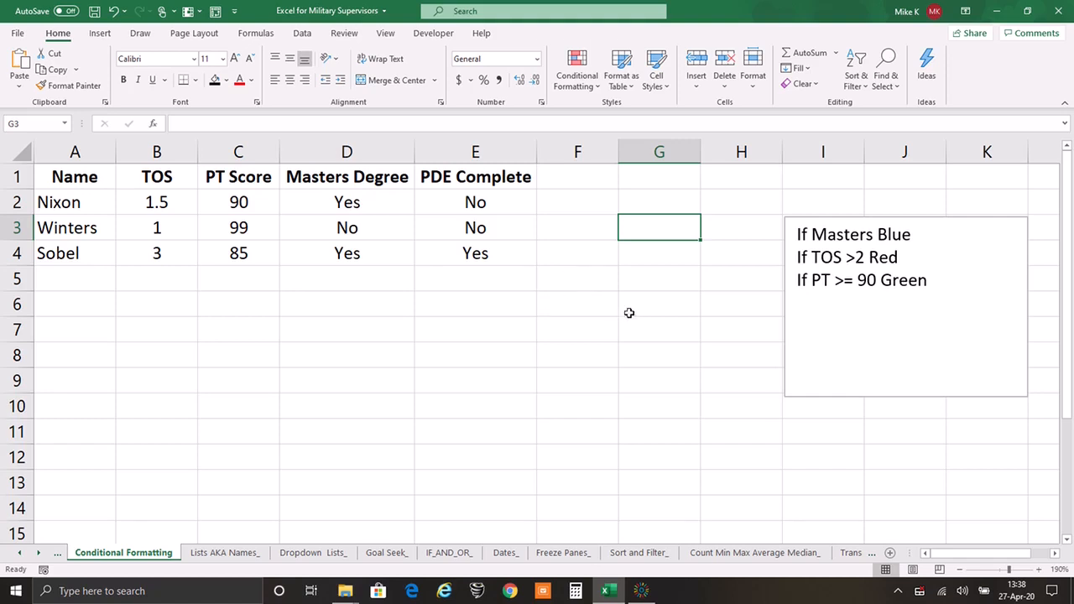
# Add a Text that Contains highlight rule to the Masters Degree cells D2:D4, giving cells with "Yes" a custom light blue fill.
pyautogui.moveTo(376, 198); pyautogui.dragTo(386, 248)
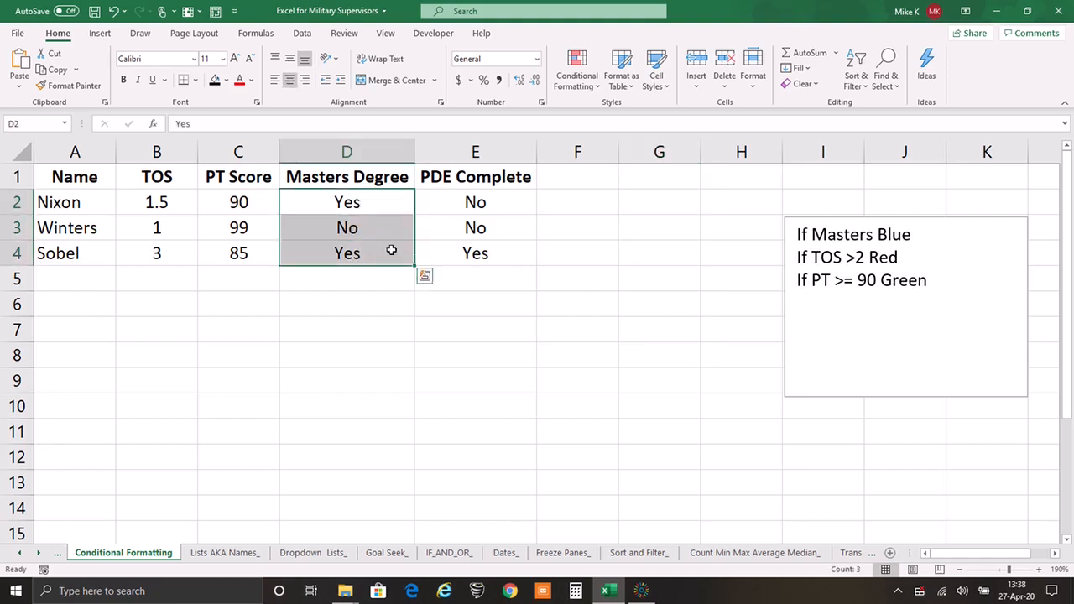
pyautogui.click(592, 94)
pyautogui.moveTo(611, 114)
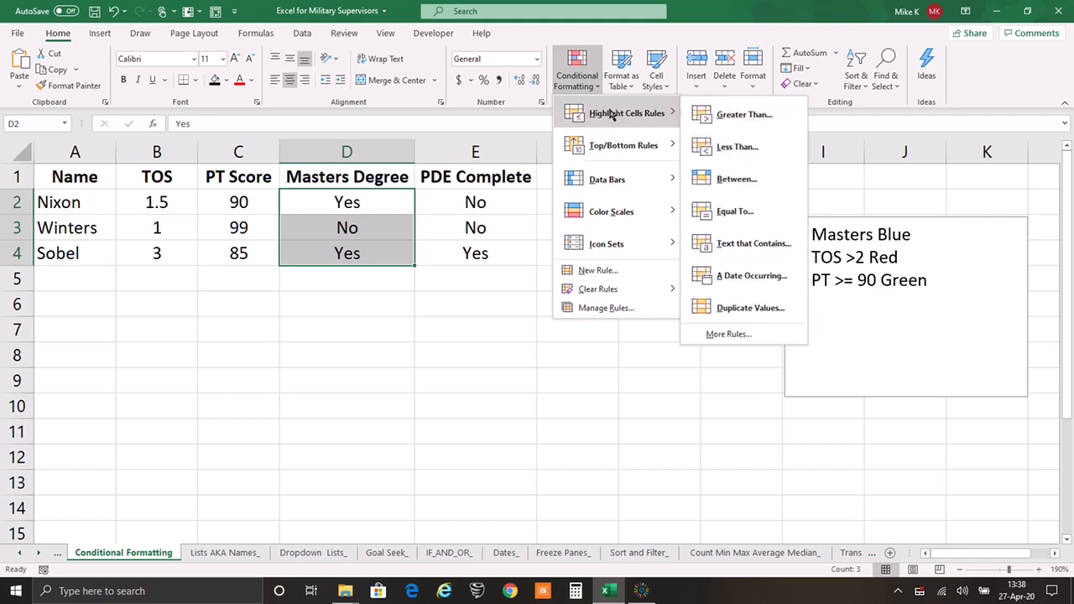
pyautogui.click(750, 252)
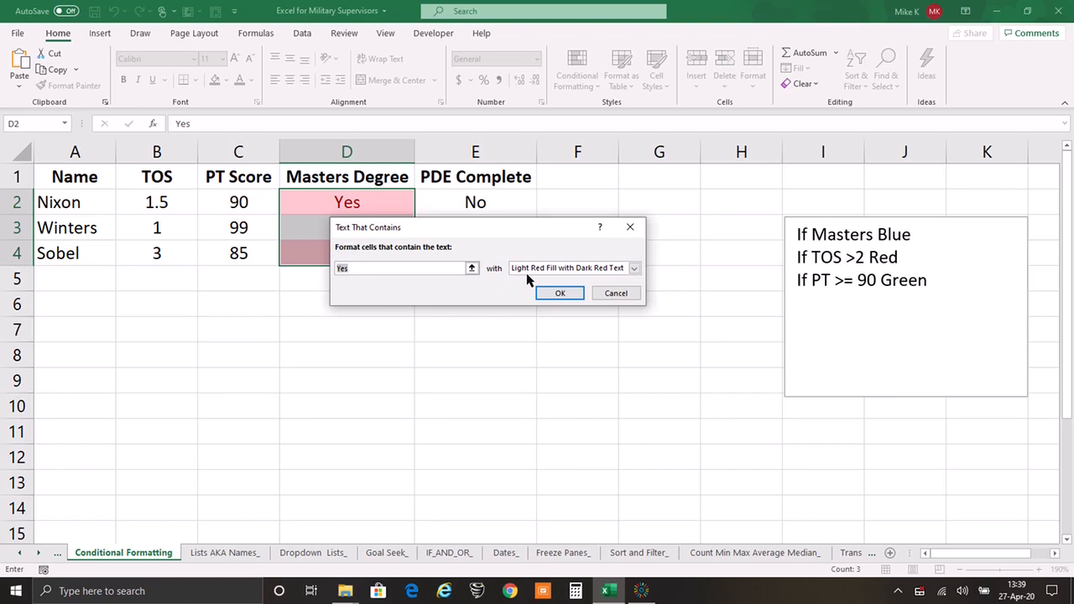
pyautogui.click(635, 267)
pyautogui.click(559, 338)
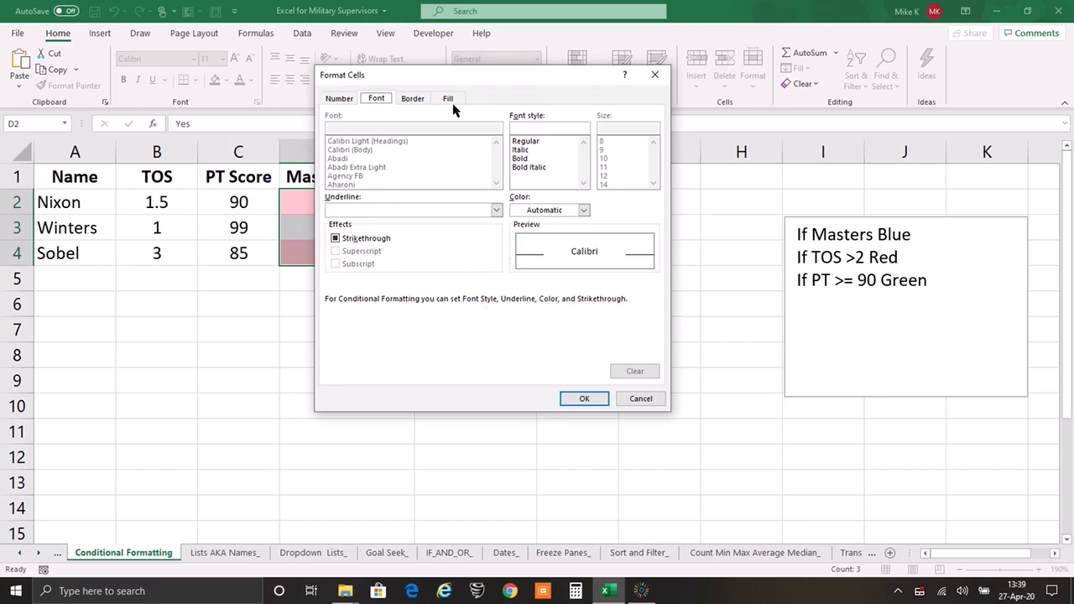
pyautogui.click(449, 99)
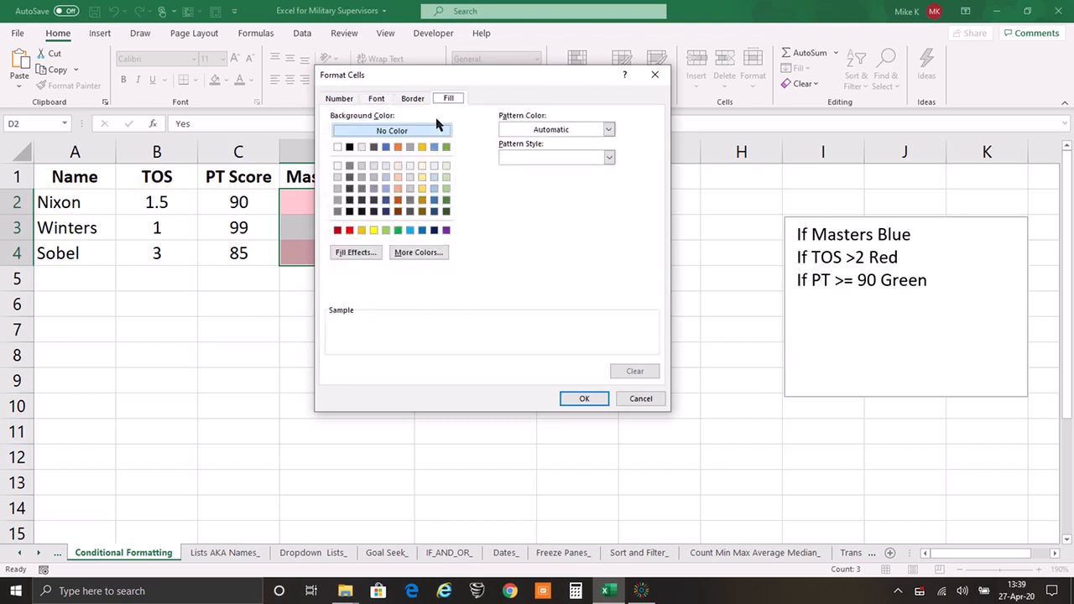
pyautogui.click(410, 231)
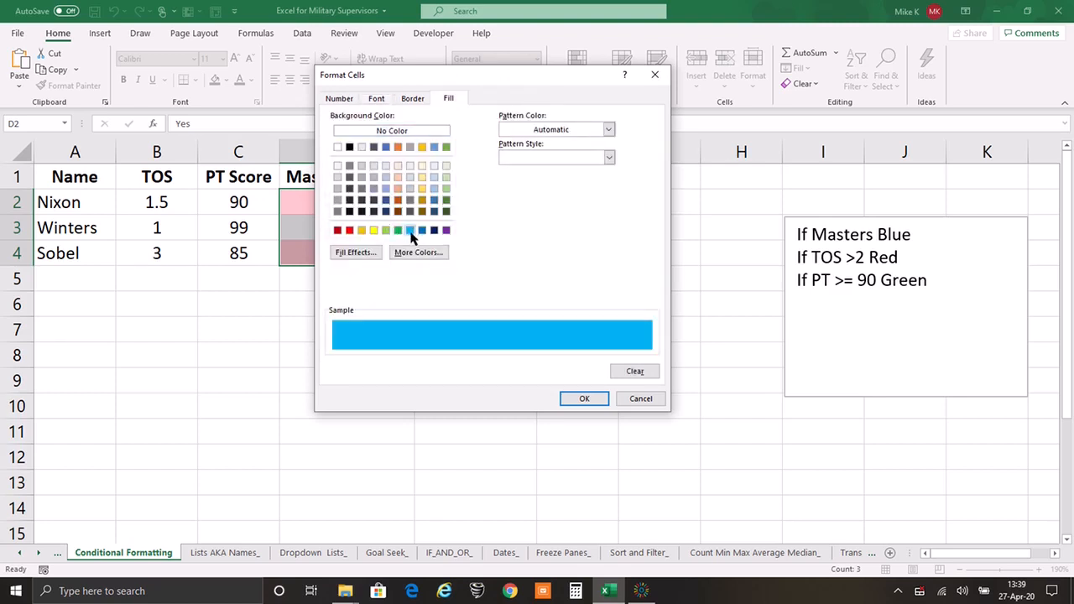
pyautogui.click(578, 399)
pyautogui.click(554, 294)
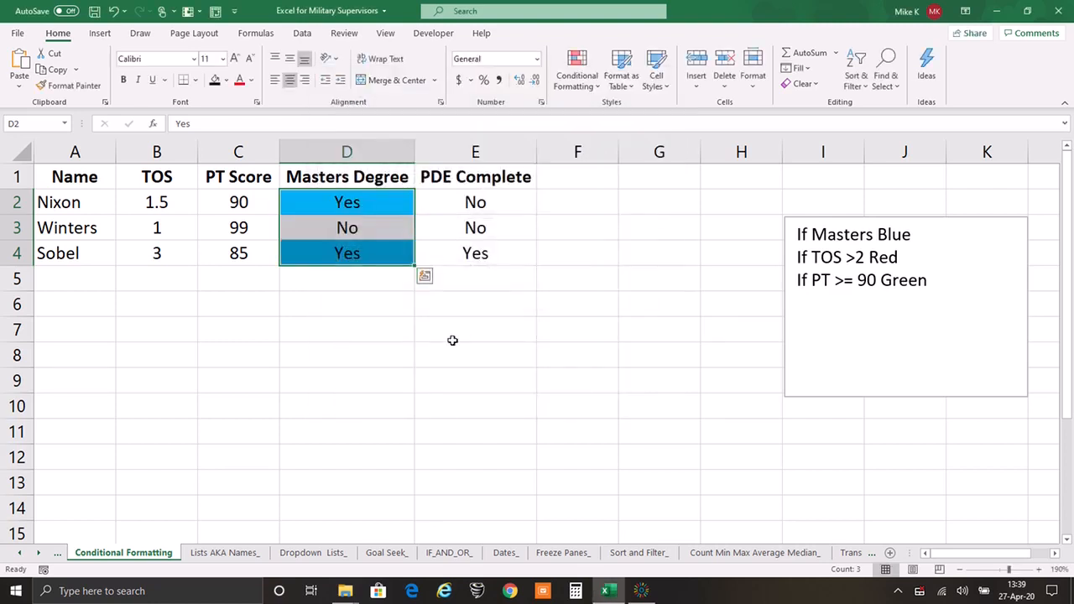
pyautogui.click(424, 352)
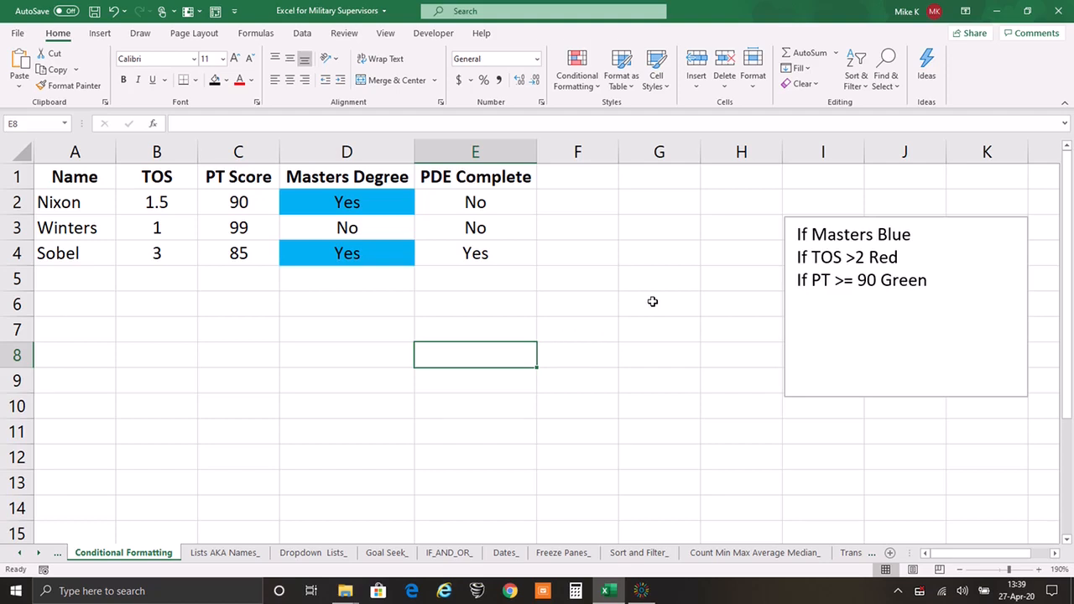
# Undo the conditional formatting on the Masters Degree cells.
pyautogui.hotkey('ctrl', 'z')
pyautogui.click(684, 277)
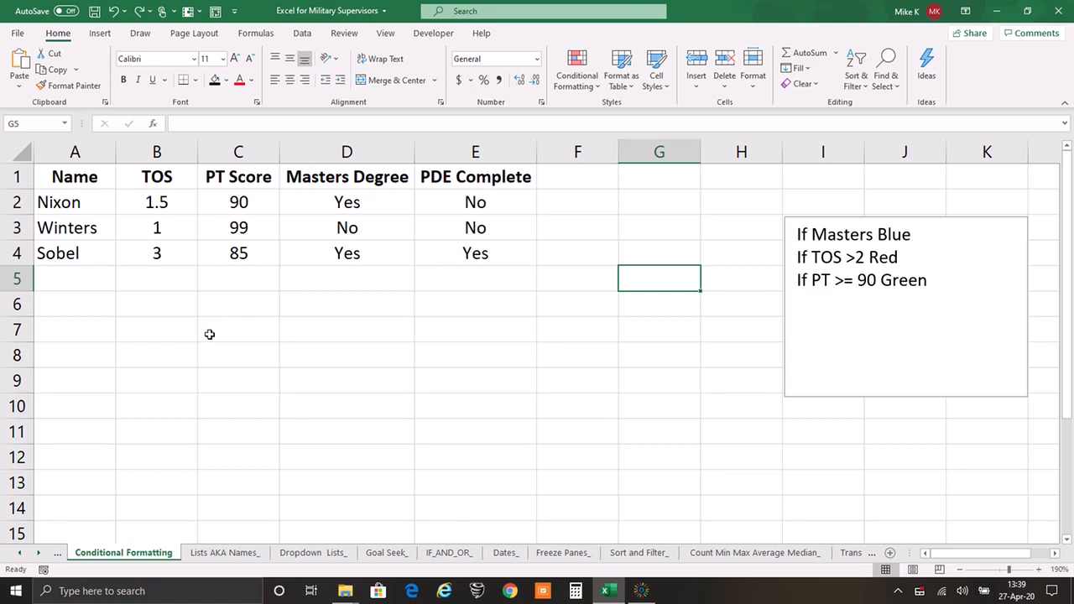
# Add a Greater Than highlight rule to the TOS cells B2:B4, giving values above 2 a custom red font.
pyautogui.moveTo(170, 204); pyautogui.dragTo(183, 245)
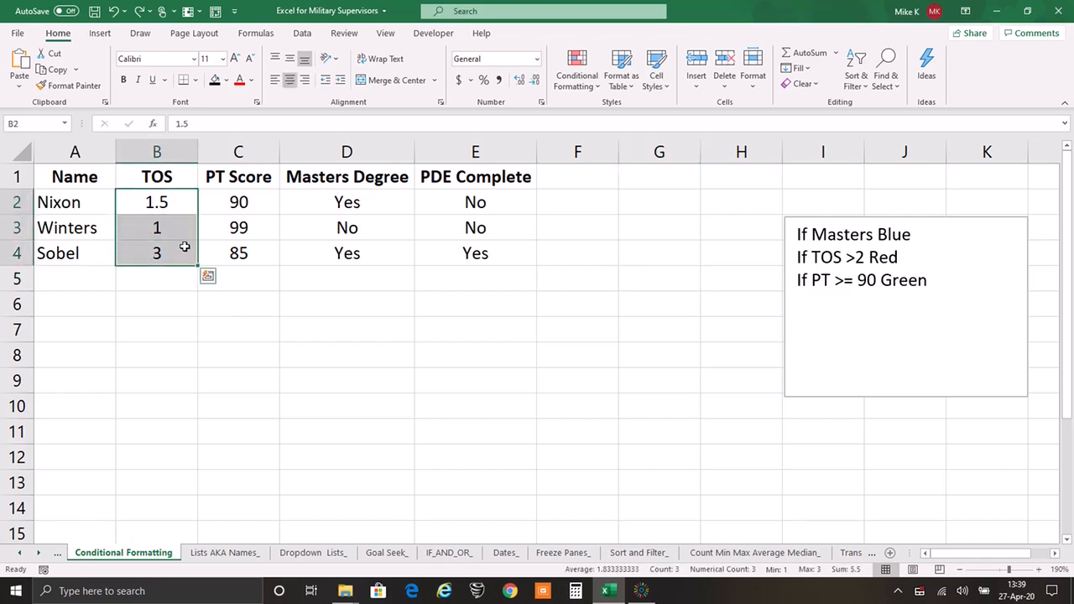
pyautogui.click(592, 89)
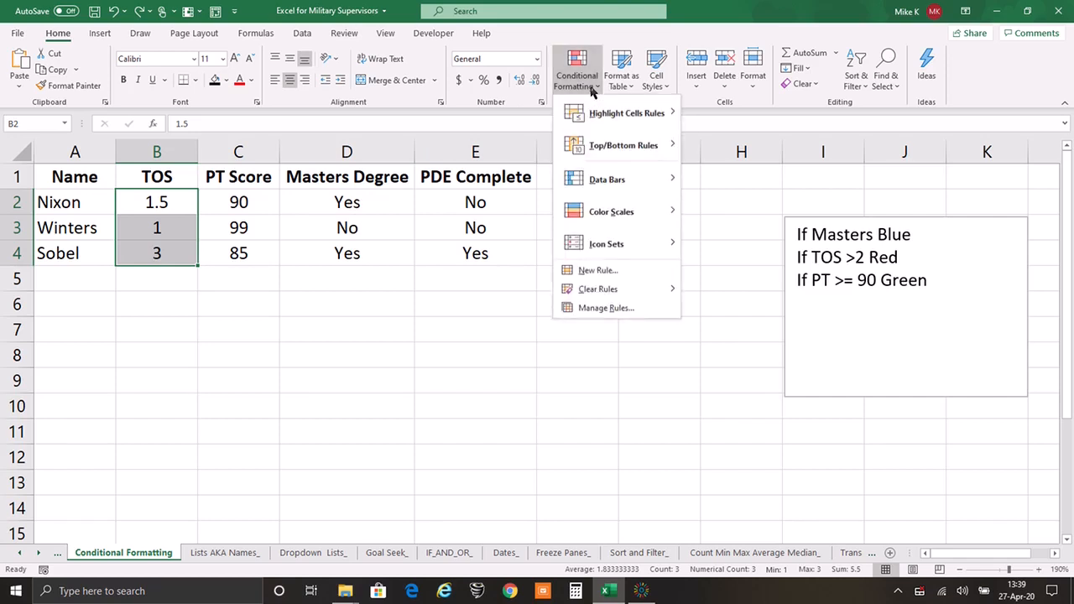
pyautogui.moveTo(616, 115)
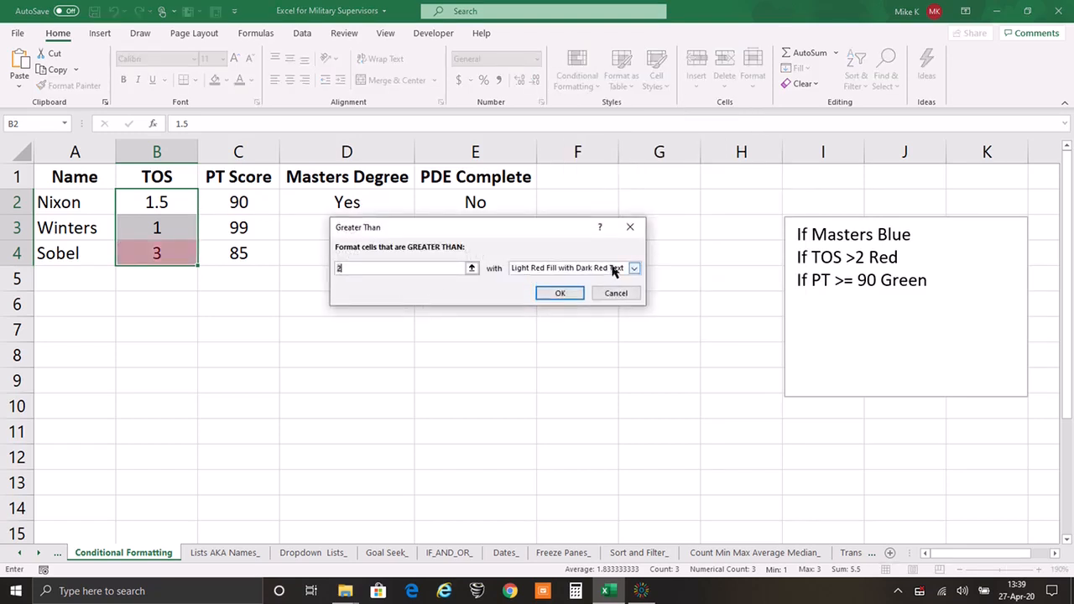
pyautogui.click(633, 269)
pyautogui.click(537, 333)
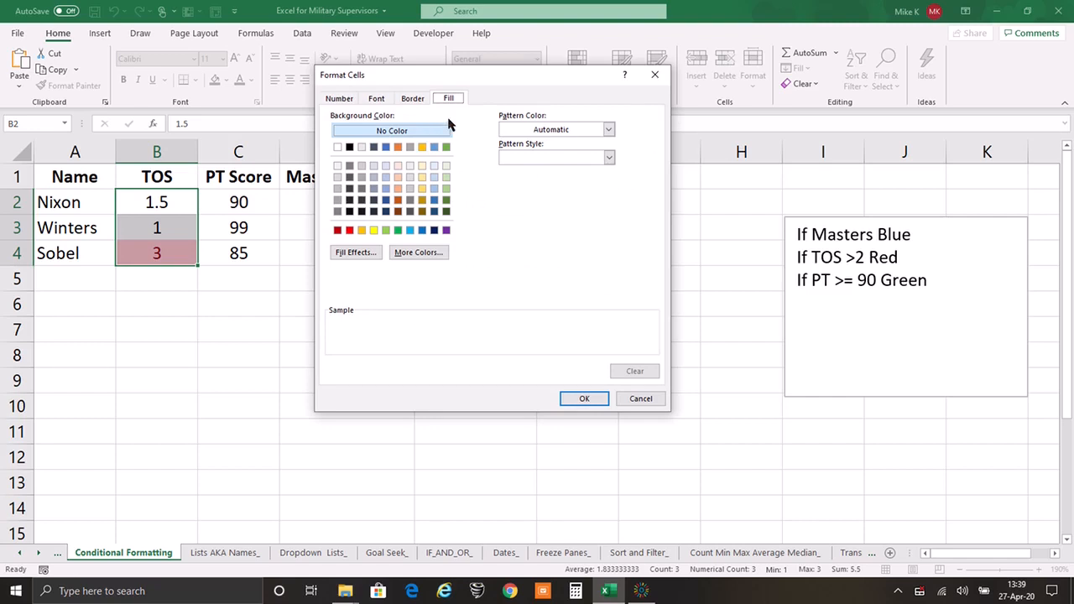
pyautogui.click(374, 102)
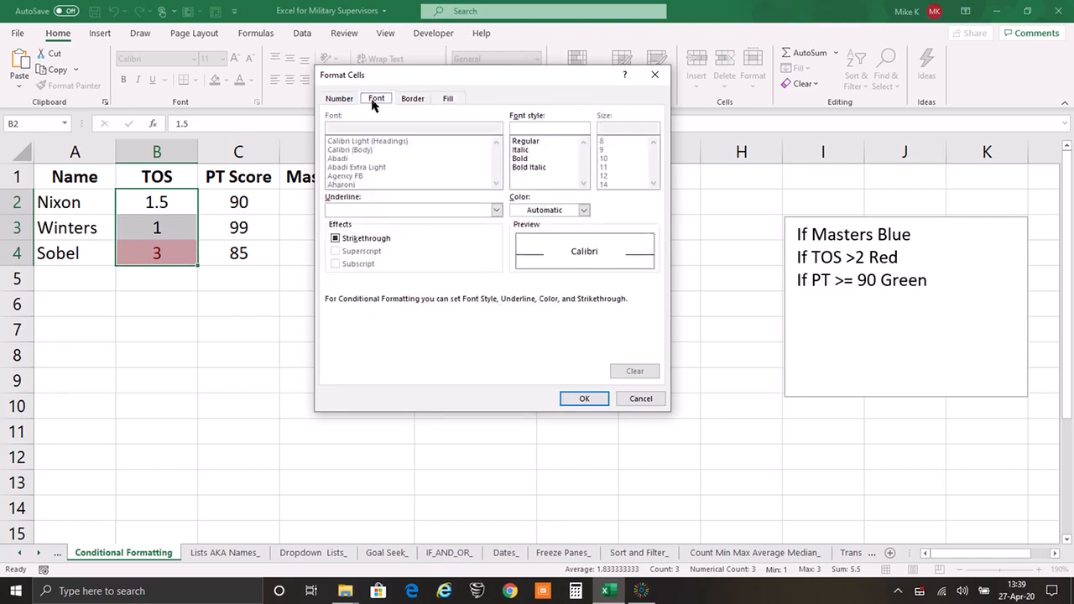
pyautogui.click(582, 211)
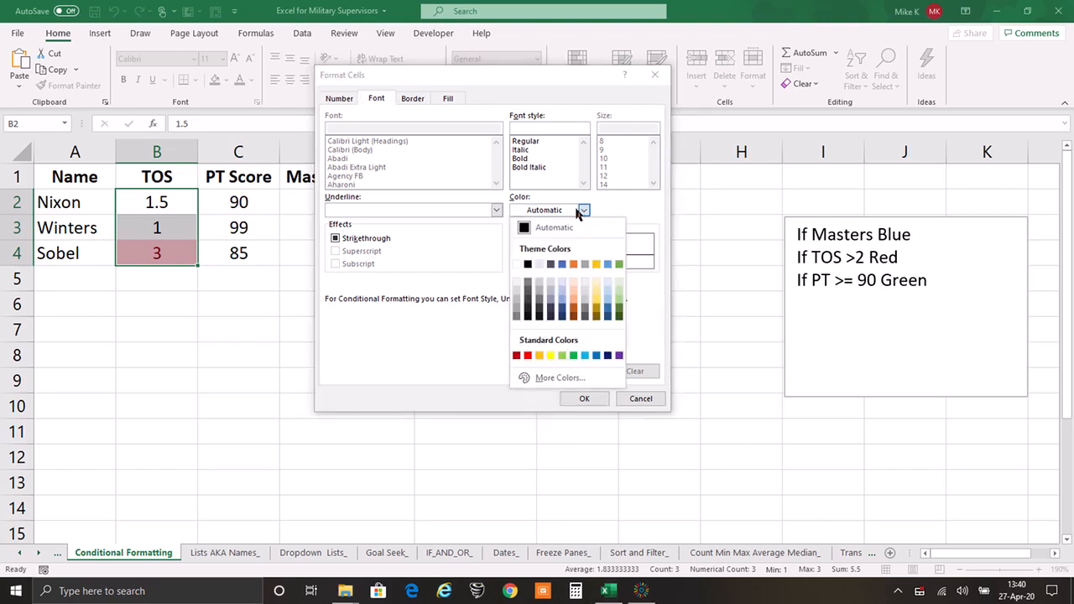
pyautogui.click(528, 356)
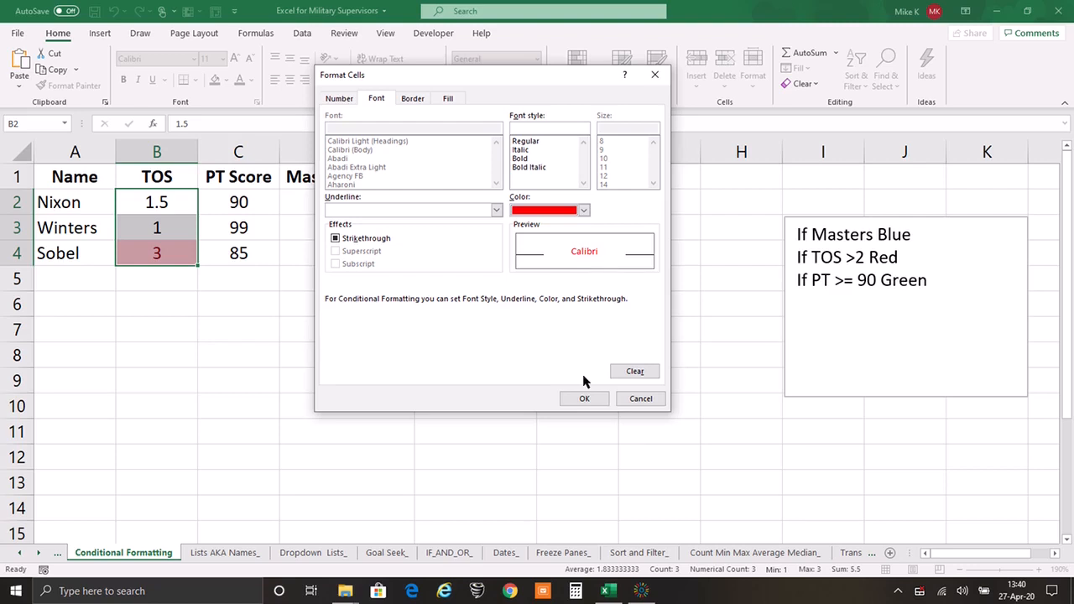
pyautogui.click(582, 398)
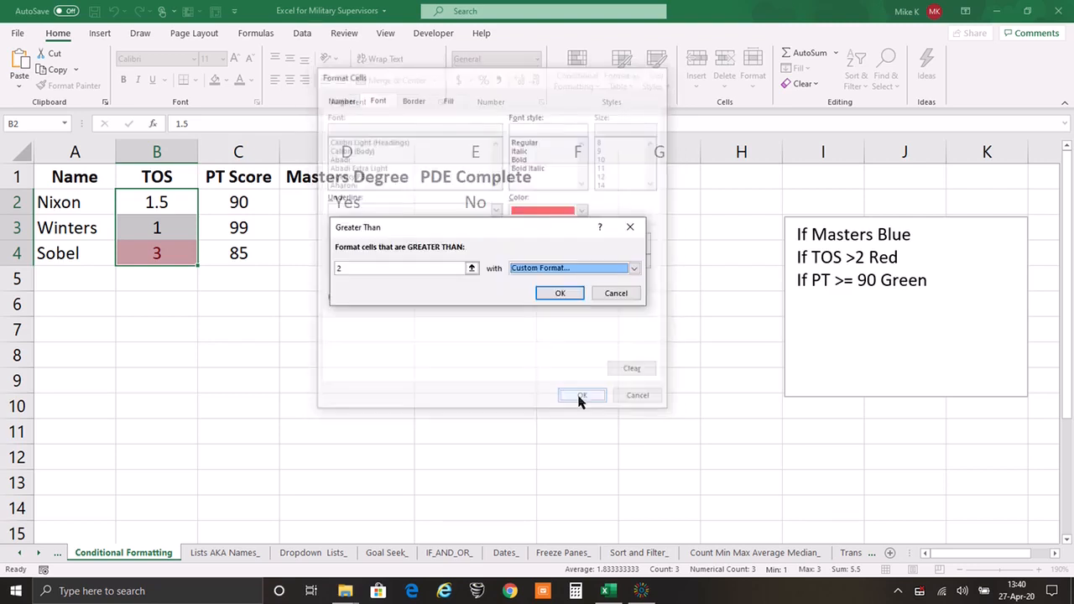
pyautogui.click(564, 295)
pyautogui.click(347, 355)
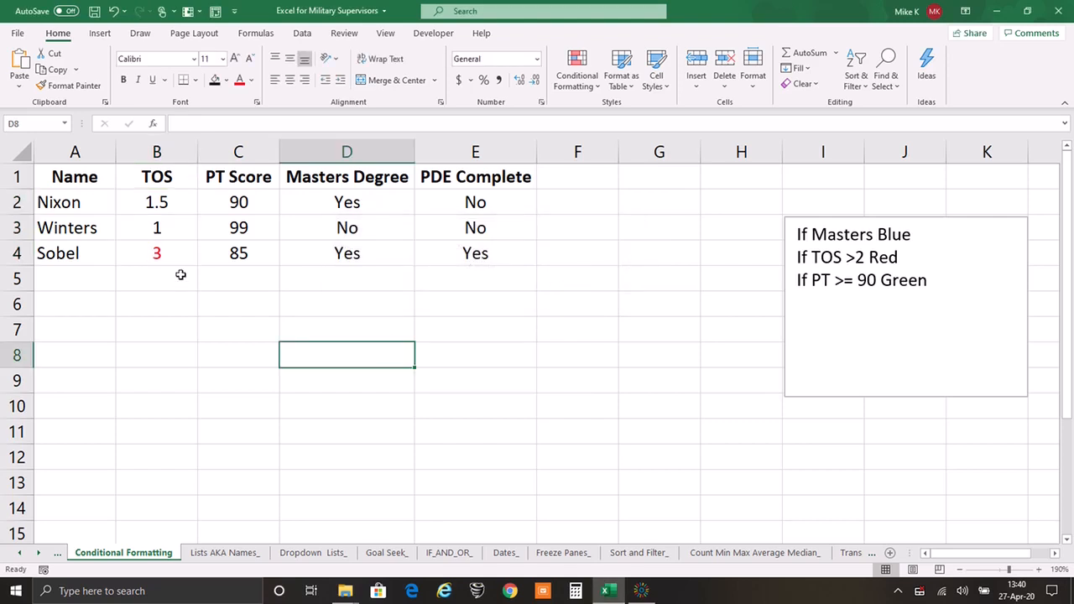
# Change the TOS value in cell B3 to 2.1.
pyautogui.click(169, 227)
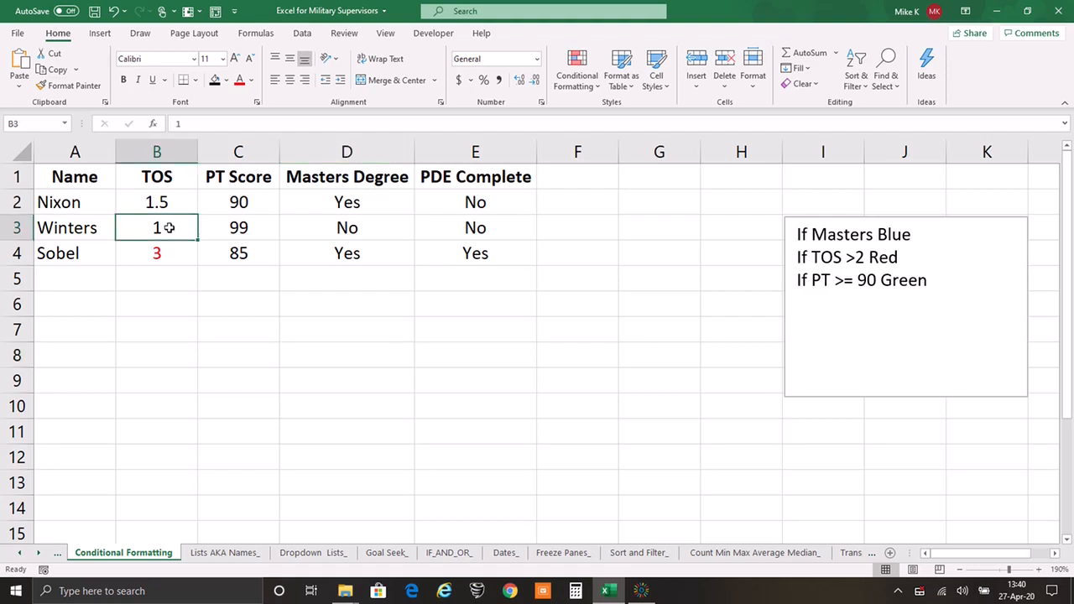
pyautogui.doubleClick(168, 227)
pyautogui.press('BackSpace')
pyautogui.write('2.1')
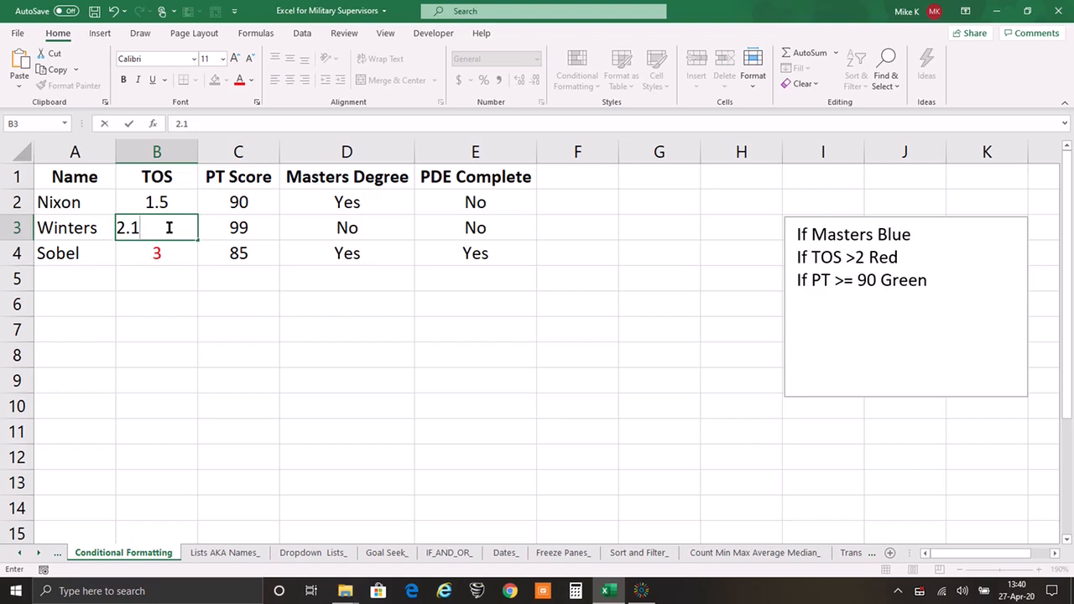
pyautogui.press('Return')
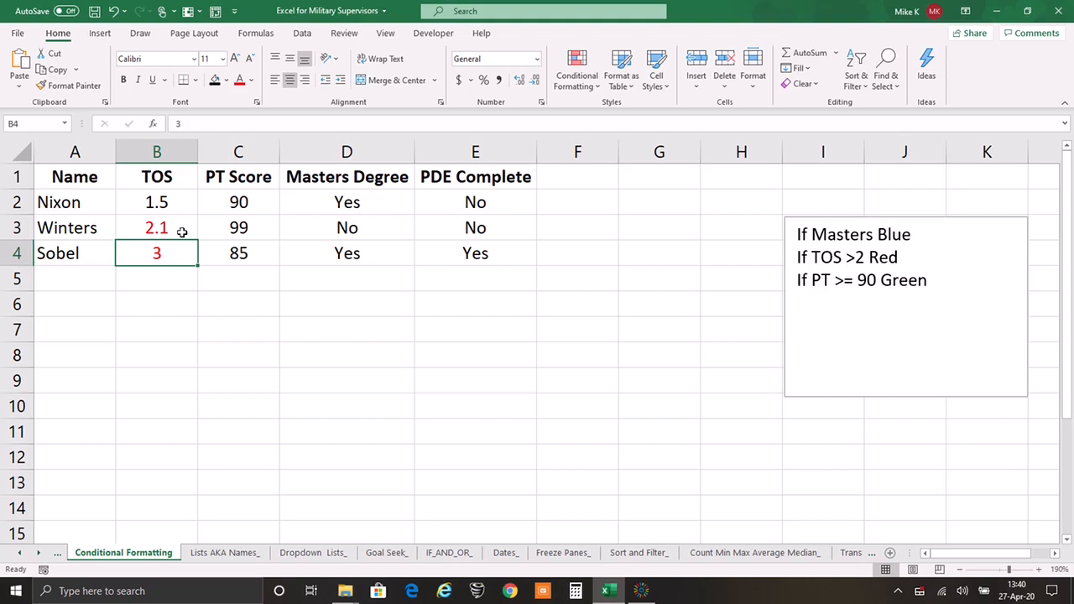
# Undo both the TOS value change in B3 and the conditional formatting on the TOS cells.
pyautogui.hotkey('ctrl', 'z')
pyautogui.hotkey('ctrl', 'z')
pyautogui.click(186, 349)
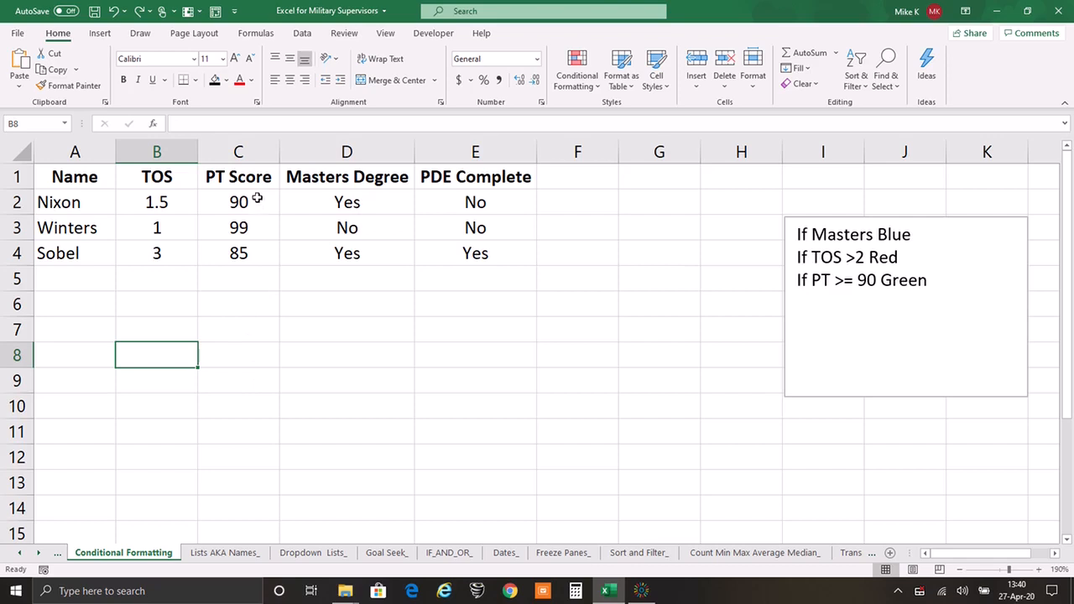
# Start a new conditional formatting rule for the PT Score cells C2:C4 with the condition cell value greater than 90.
pyautogui.moveTo(257, 198); pyautogui.dragTo(249, 246)
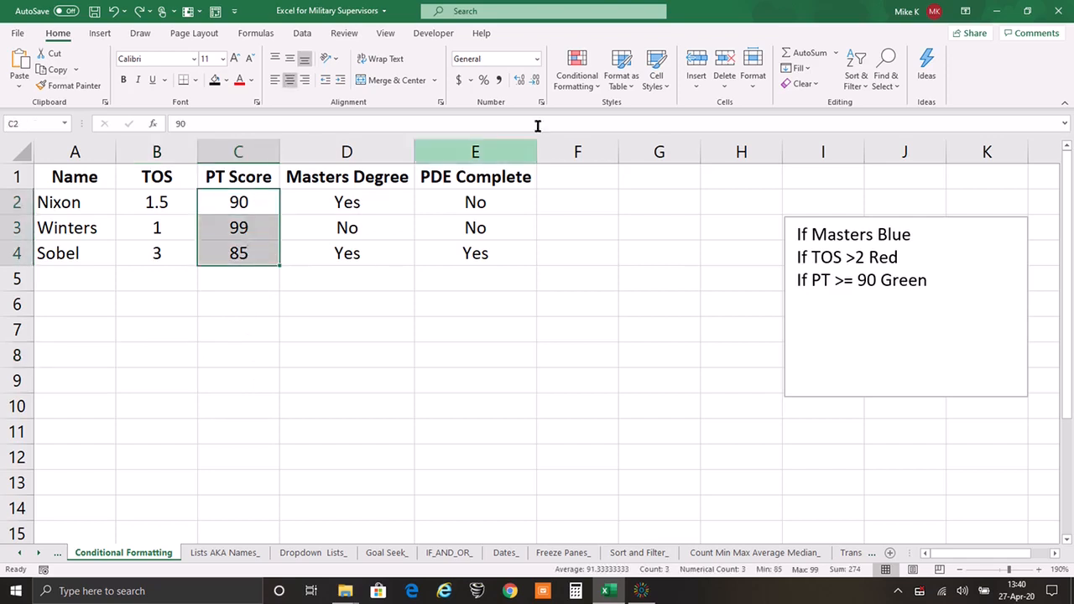
pyautogui.click(593, 88)
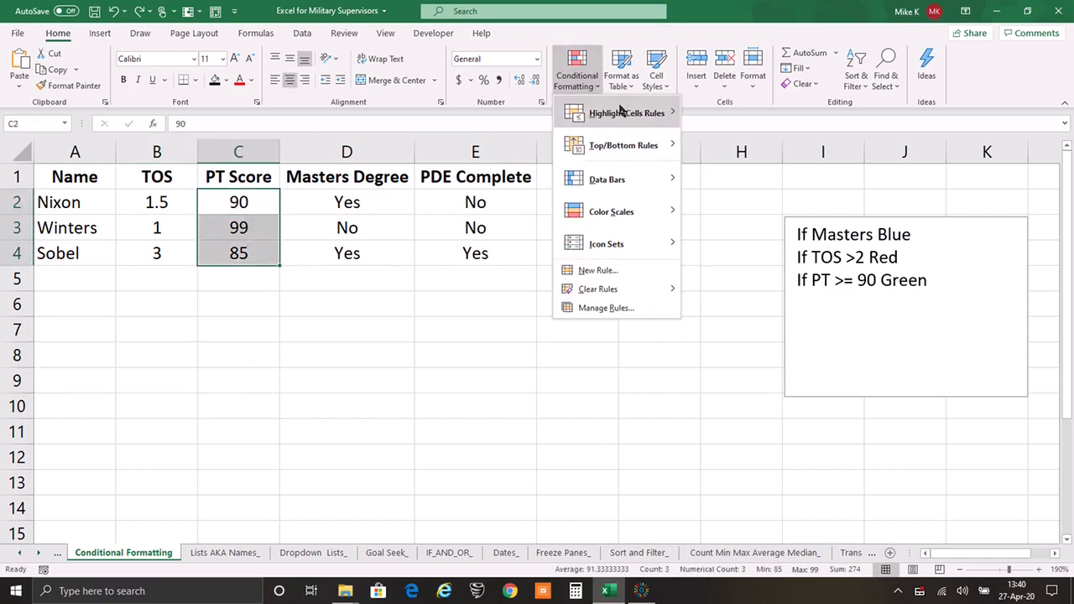
pyautogui.moveTo(650, 114)
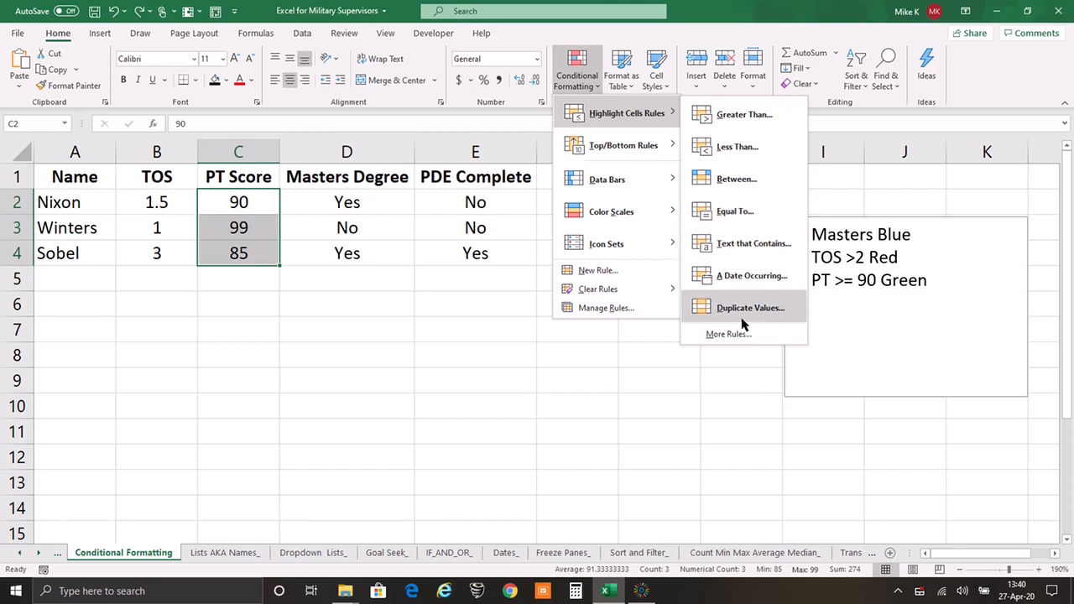
pyautogui.click(735, 336)
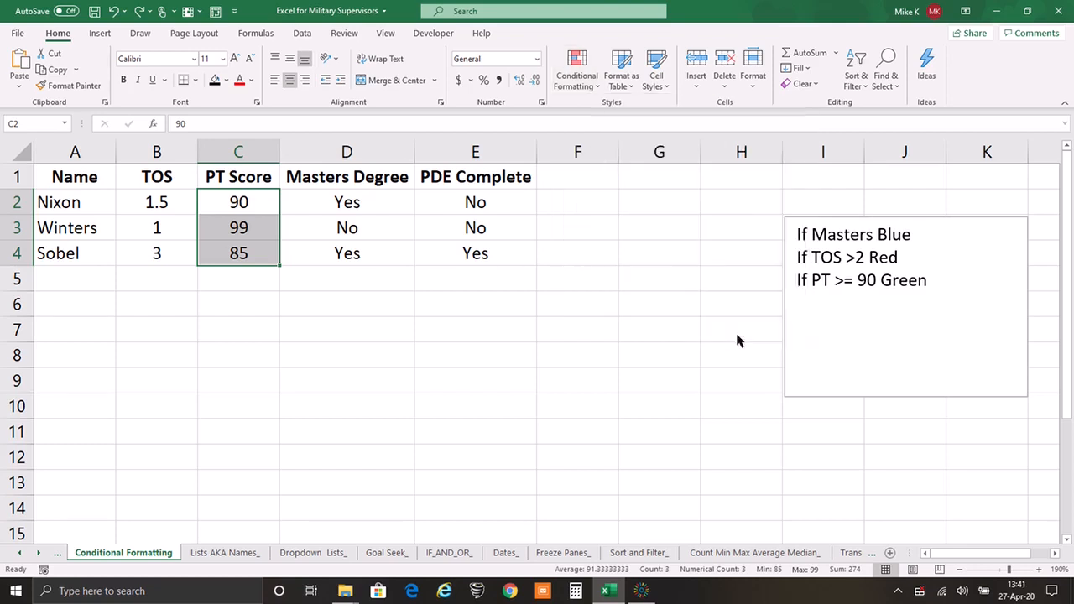
pyautogui.click(470, 300)
pyautogui.click(488, 280)
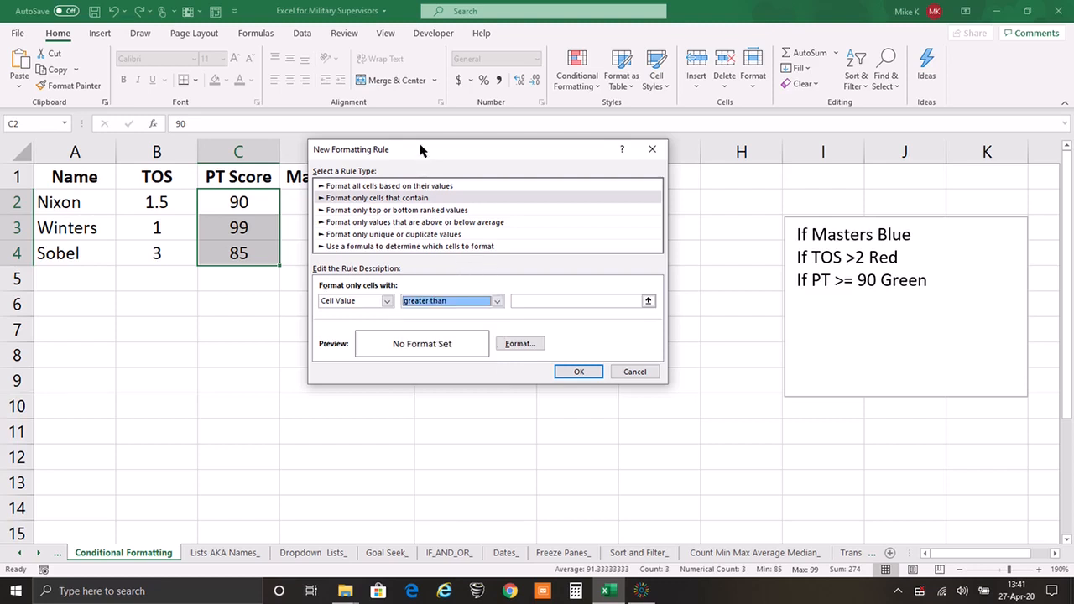
pyautogui.click(463, 301)
pyautogui.click(351, 327)
pyautogui.click(534, 300)
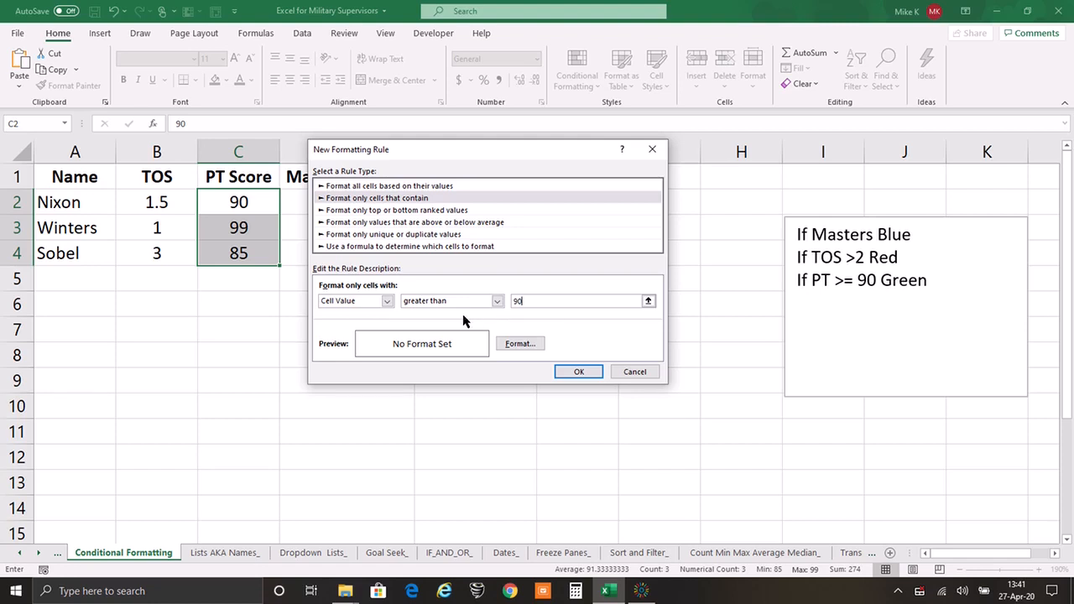
# Change the PT Score rule's comparison to greater than or equal to.
pyautogui.click(499, 301)
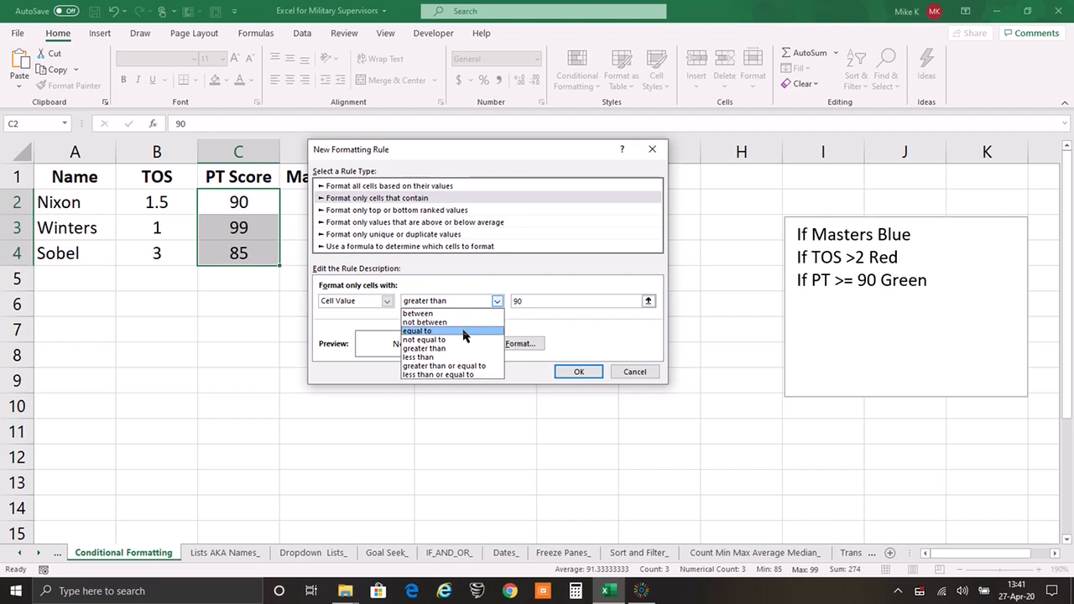
pyautogui.click(479, 365)
pyautogui.click(496, 300)
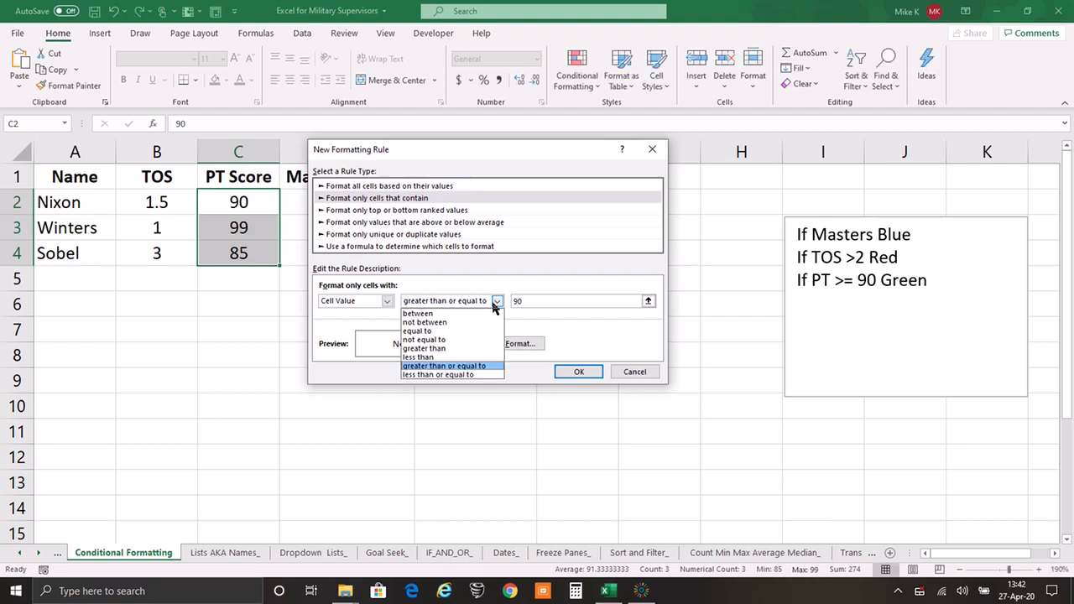
pyautogui.click(468, 366)
# Give the PT Score rule a green background fill and apply it to the selected cells.
pyautogui.click(519, 344)
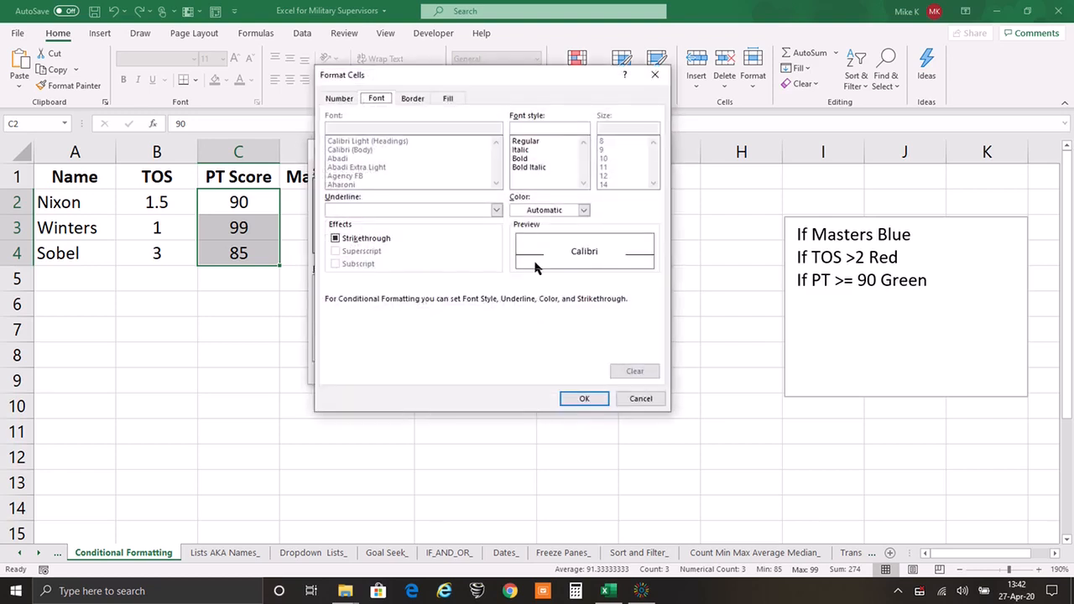
pyautogui.click(448, 98)
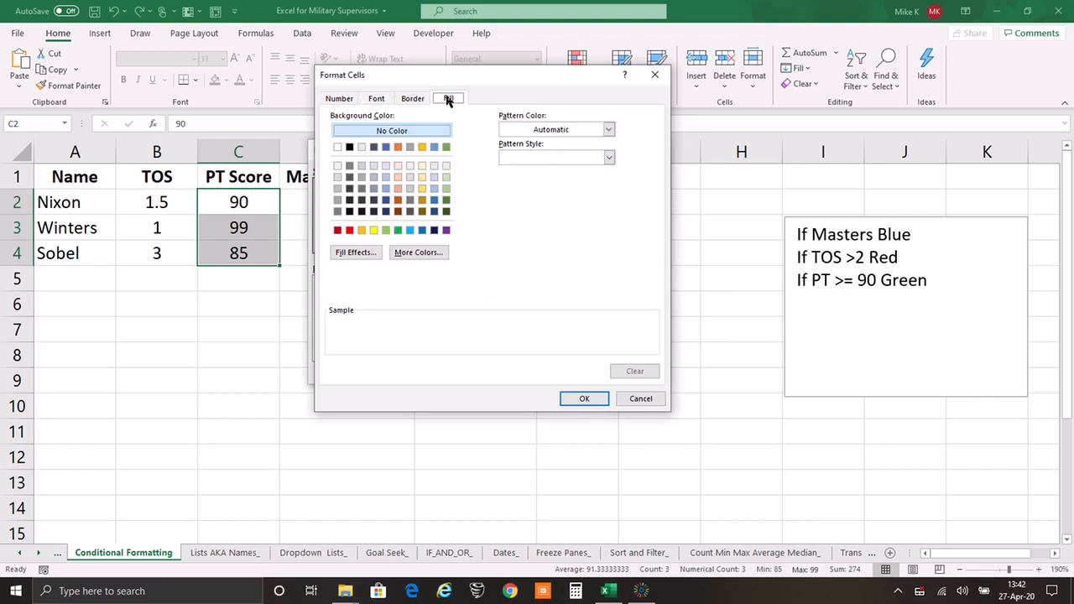
pyautogui.click(397, 231)
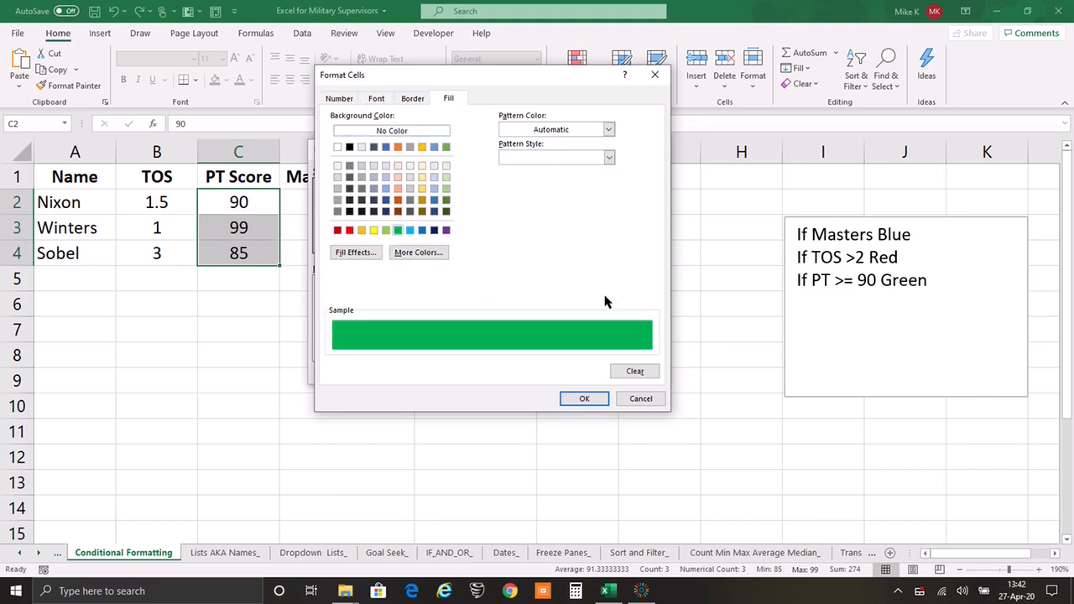
pyautogui.click(589, 398)
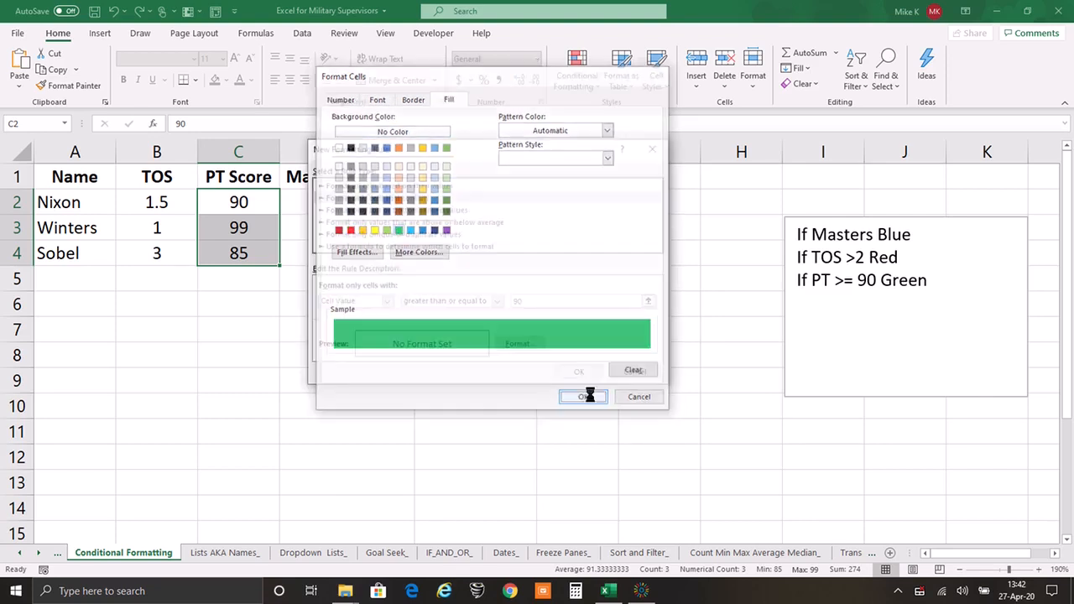
pyautogui.click(578, 372)
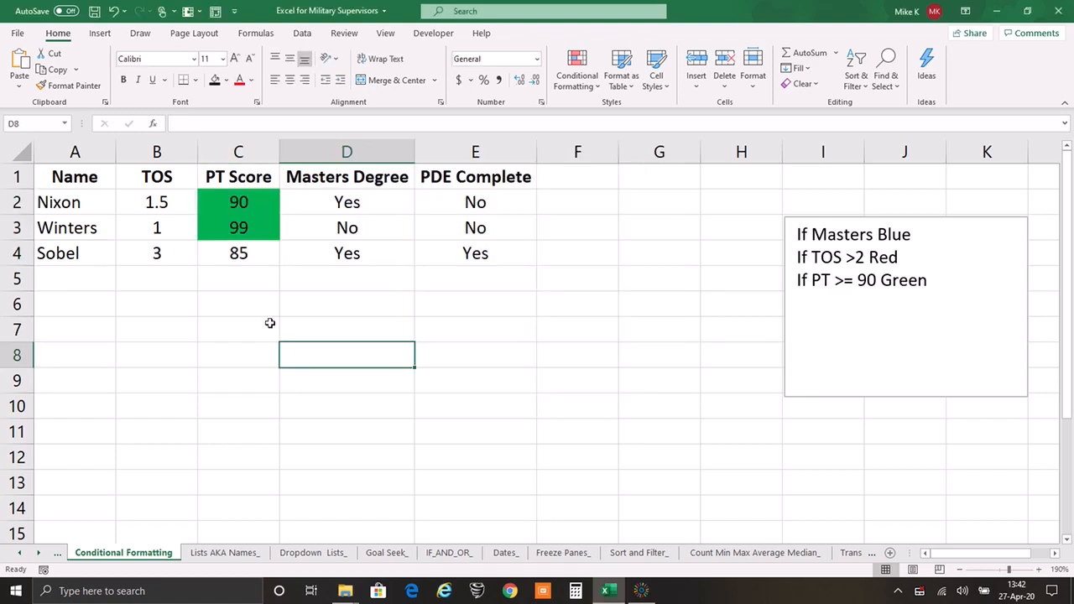